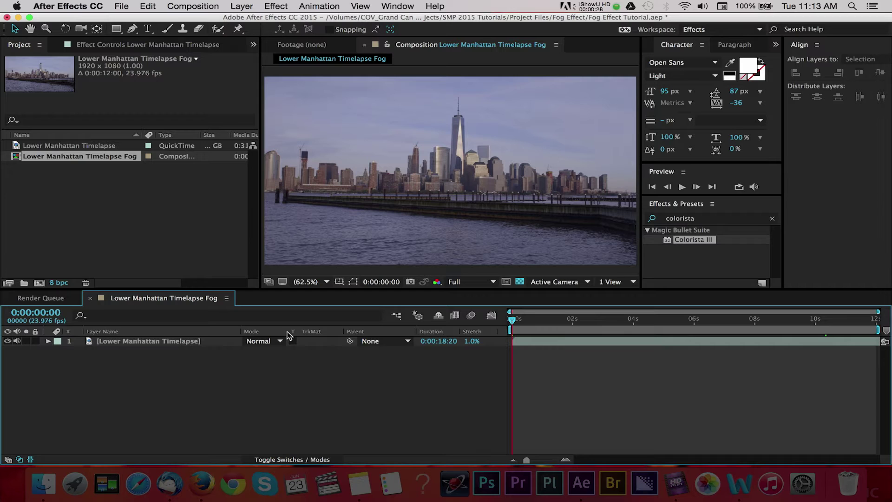
Back out of the import options and preview the skyline timelapse to about six seconds
click(123, 6)
mouse_move(196, 150)
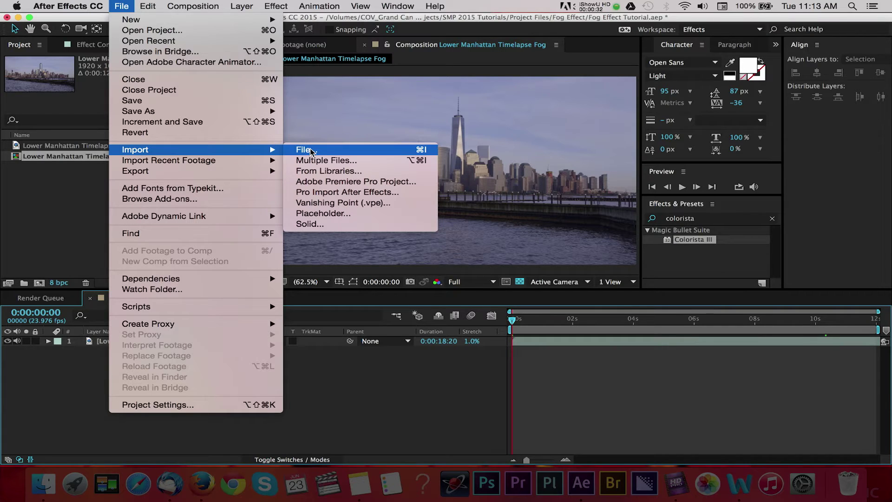
click(305, 400)
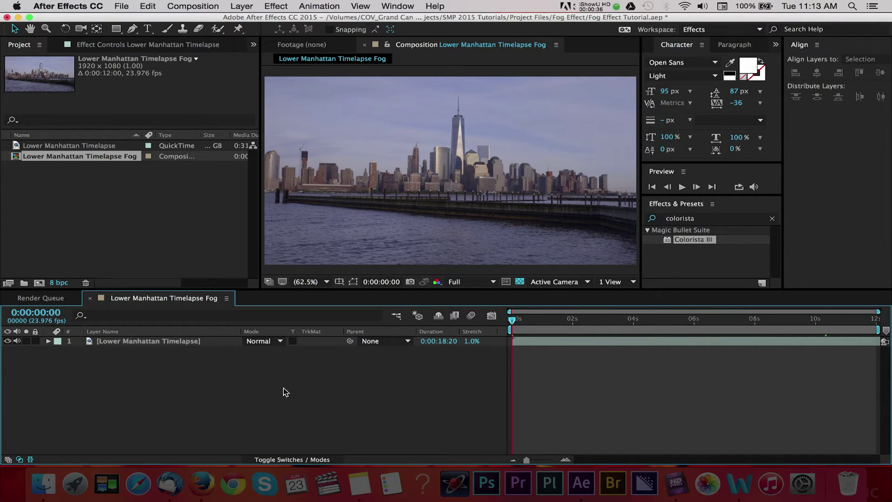
drag(514, 323, 793, 328)
Add a new adjustment layer to the composition from the Layer > New menu
click(242, 8)
mouse_move(244, 22)
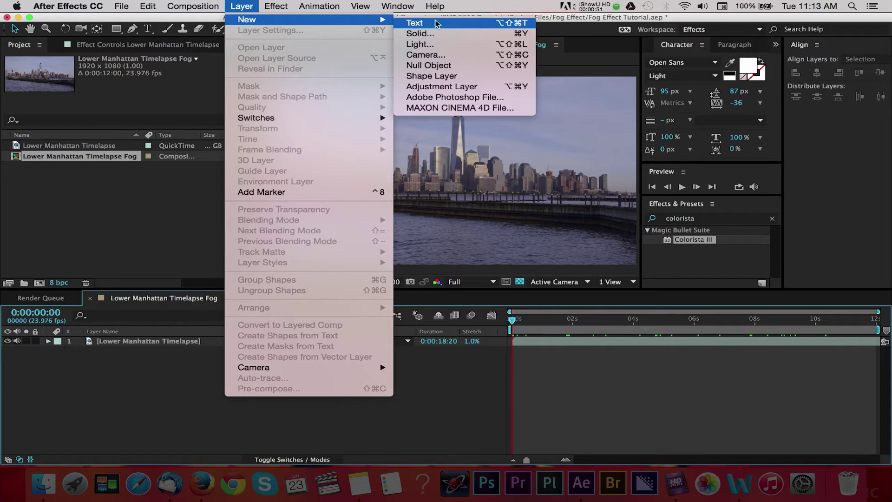
click(442, 87)
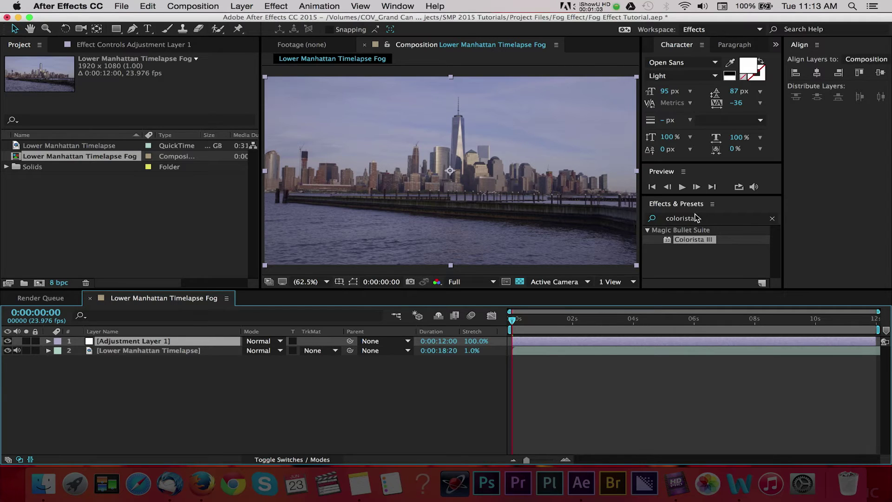
Search Effects & Presets for 'tint' and apply Tint to Adjustment Layer 1
click(773, 219)
click(703, 221)
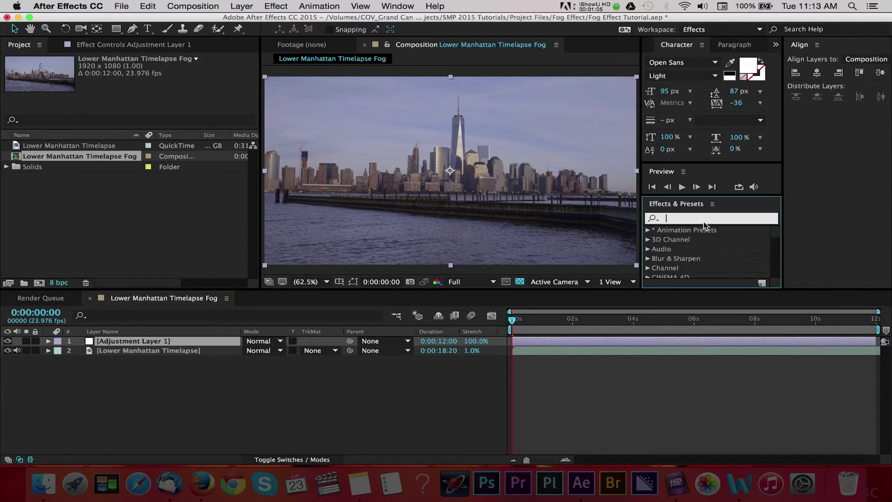
text(tint)
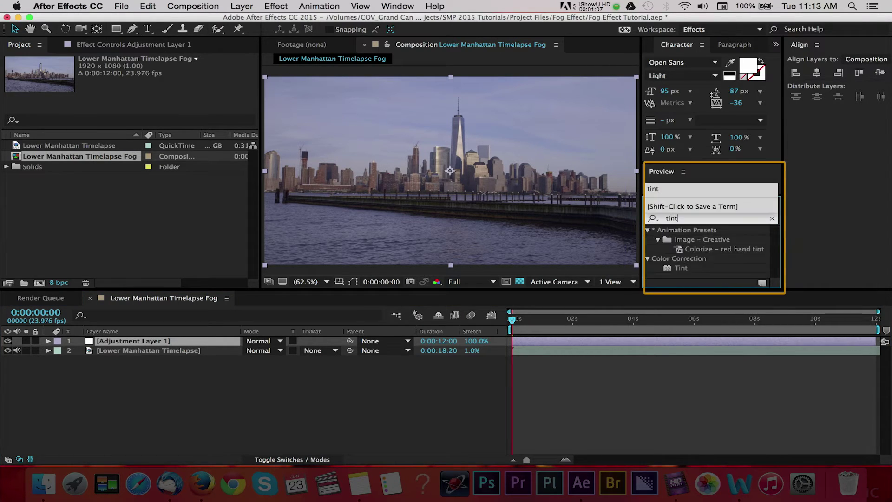
click(674, 268)
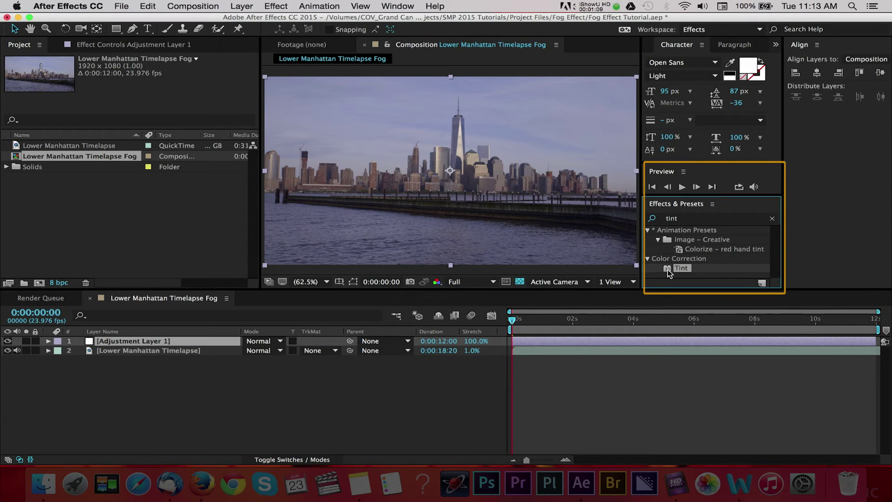
drag(667, 272, 177, 342)
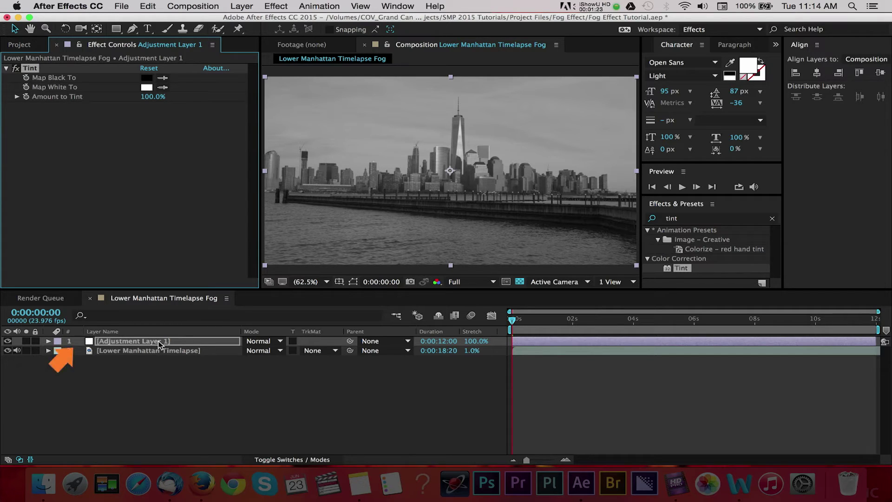
Rename Adjustment Layer 1 to 'Black & White'
click(149, 343)
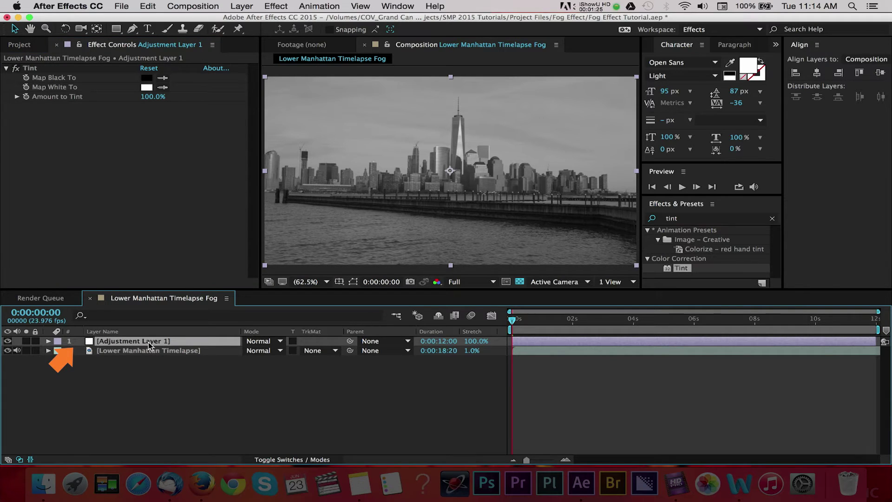
key(Return)
text(Bla)
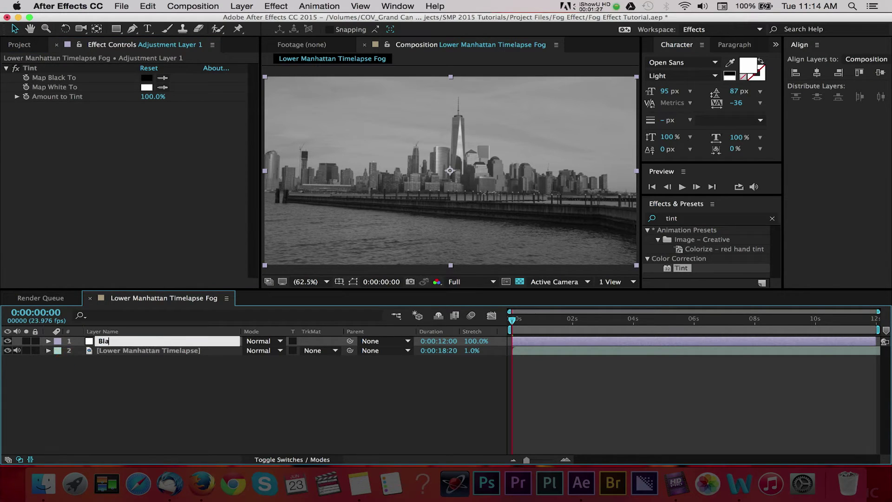
text(ck & White)
key(Return)
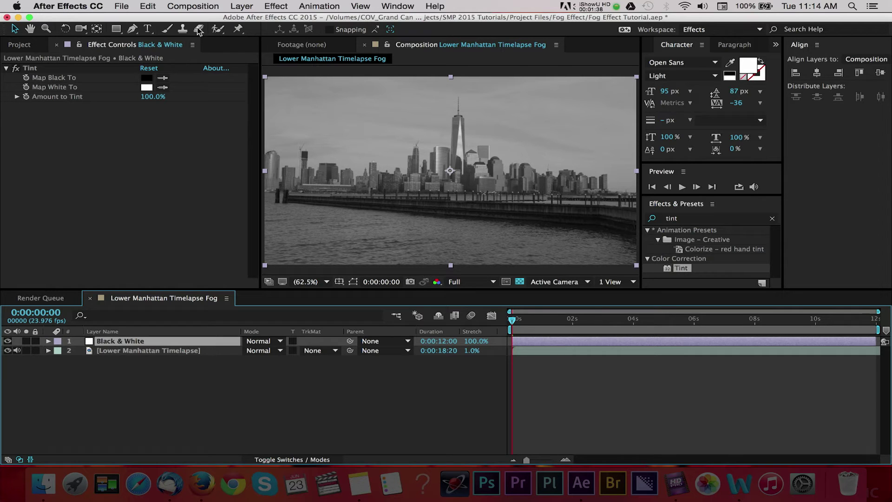
click(241, 7)
mouse_move(247, 19)
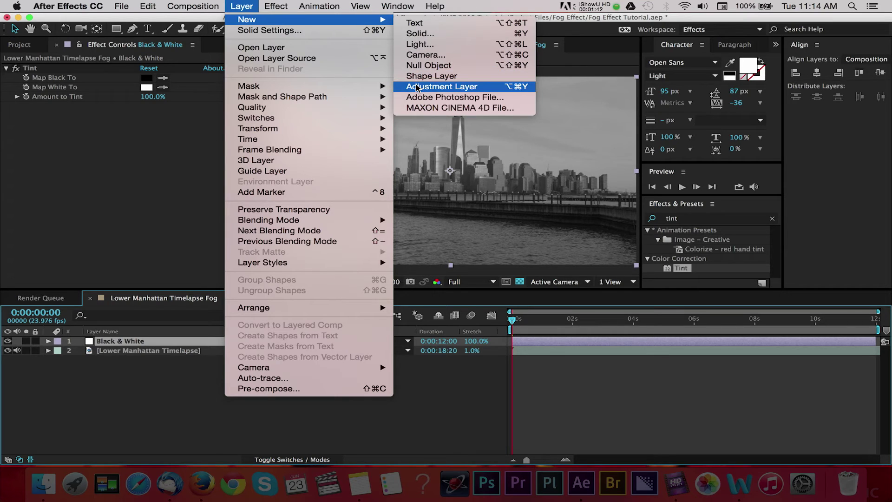
Create Adjustment Layer 2 and drag Fast Blur onto it from a 'Blur' effects search
click(441, 87)
click(698, 219)
text(Blur)
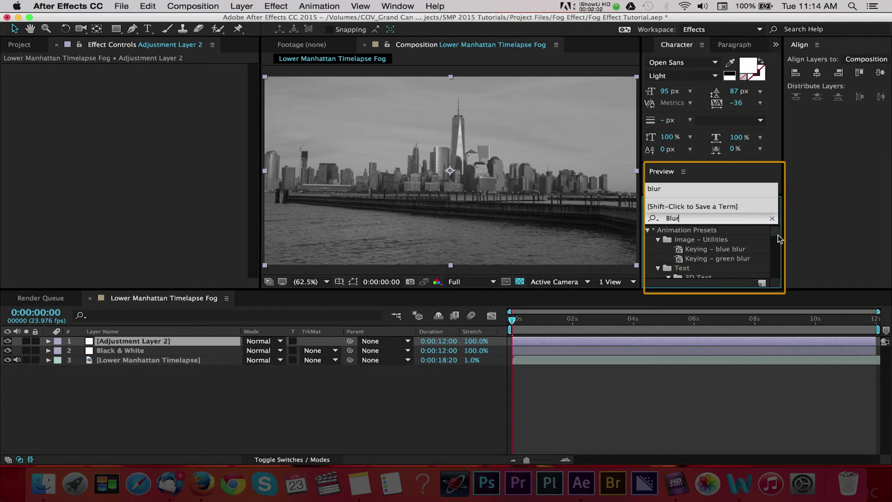
drag(780, 239, 786, 272)
click(692, 254)
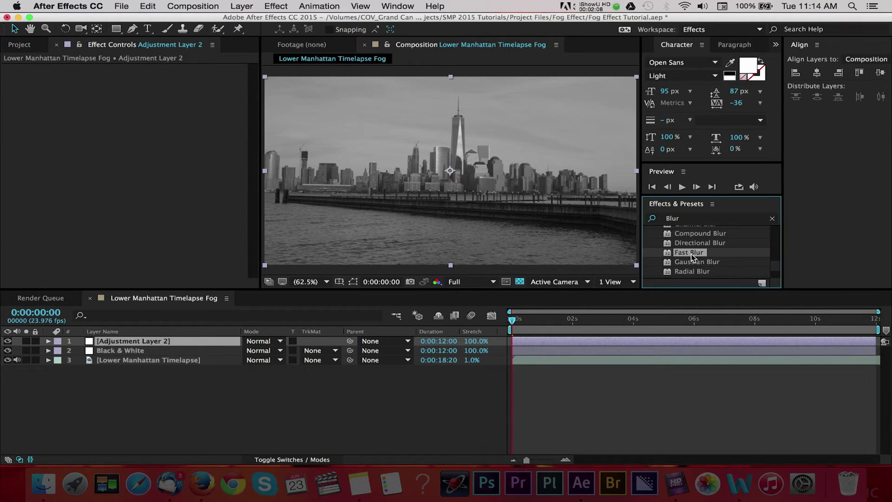
drag(669, 253, 166, 343)
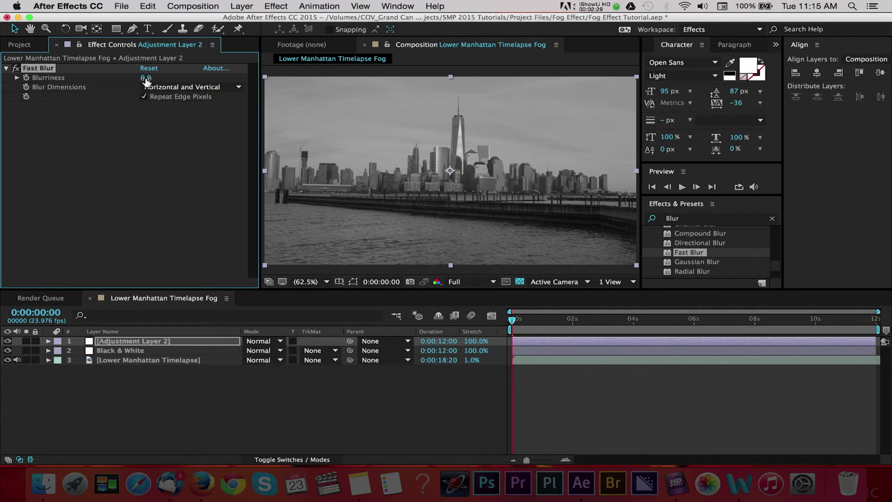
Set the Fast Blur Blurriness to 50
click(146, 78)
text(50)
key(Return)
Rename the blurred adjustment layer to 'Blur 1'
click(163, 342)
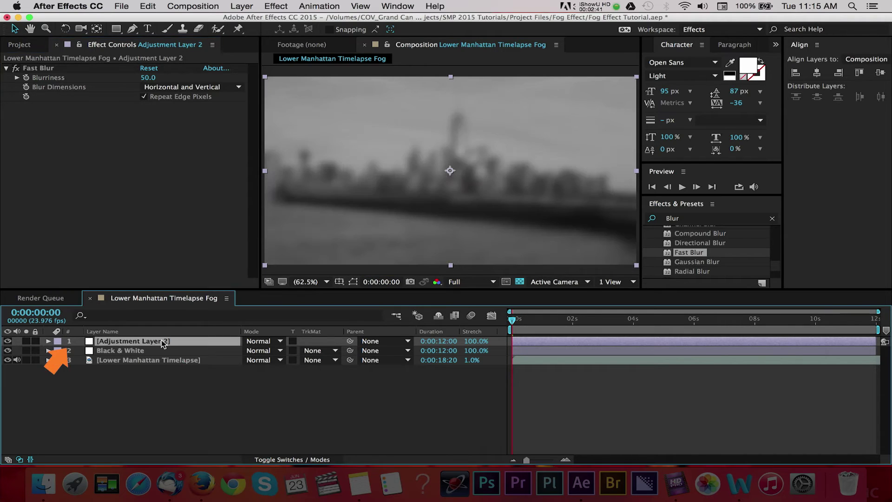
key(Return)
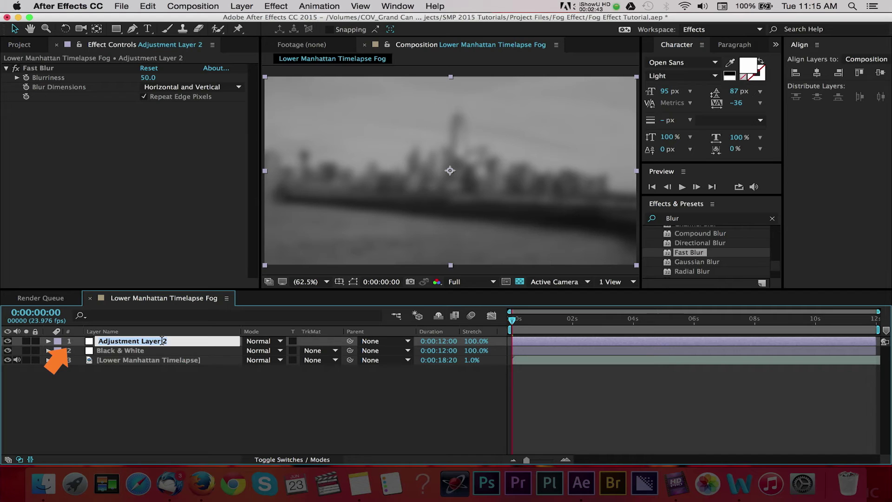
text(Blur)
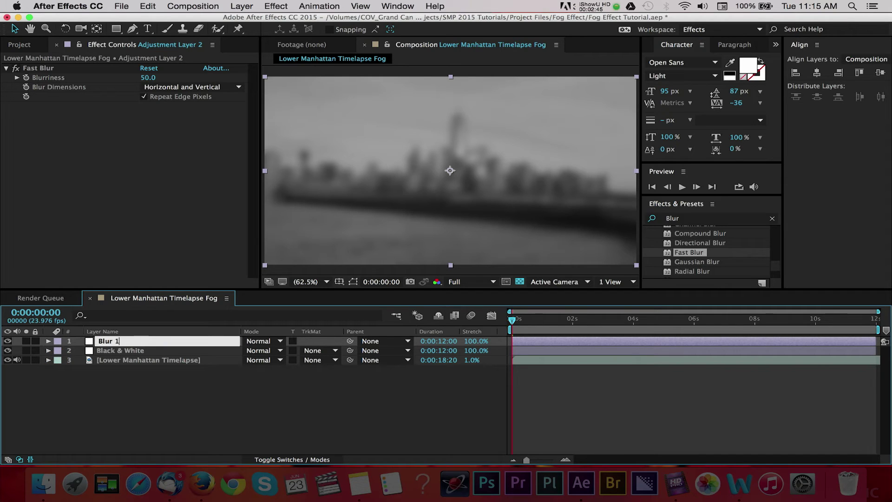
text( 1)
key(Return)
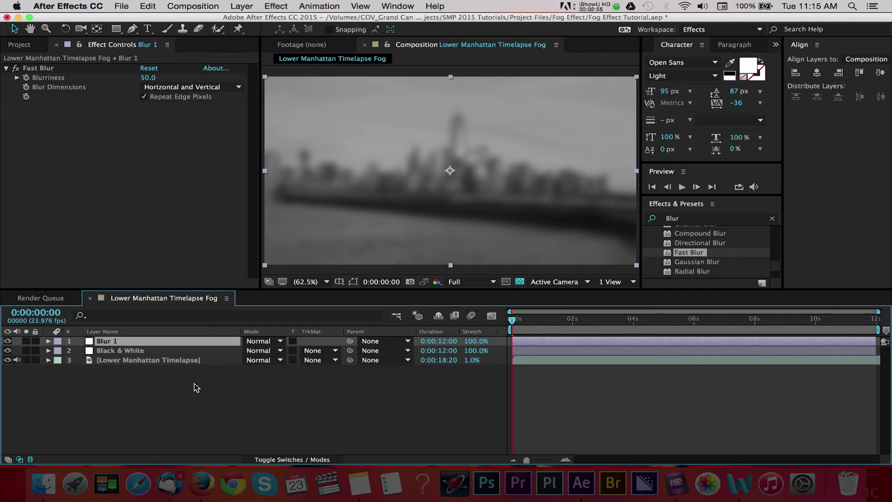
Set Blur 1's blending mode to Soft Light and toggle its visibility to compare
click(272, 460)
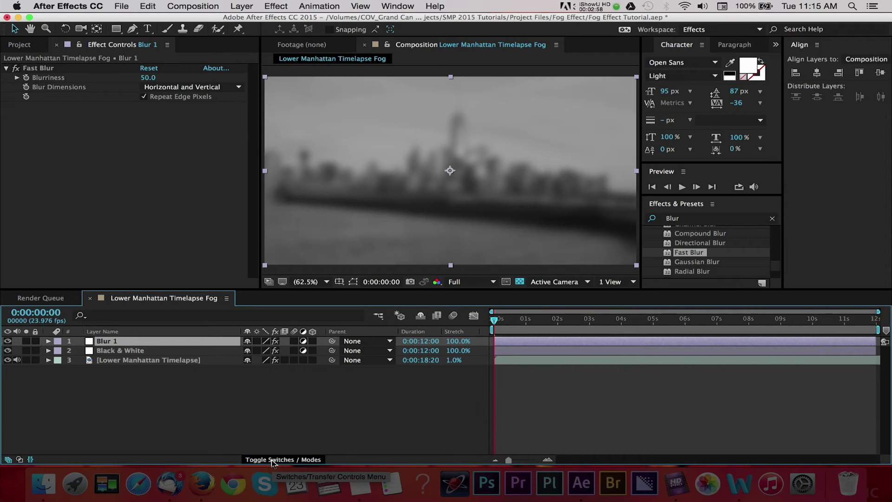
click(273, 460)
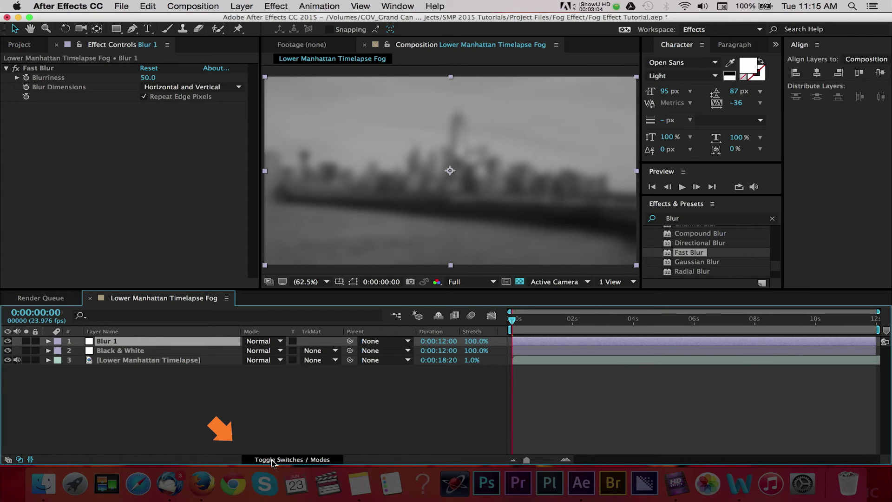
click(277, 345)
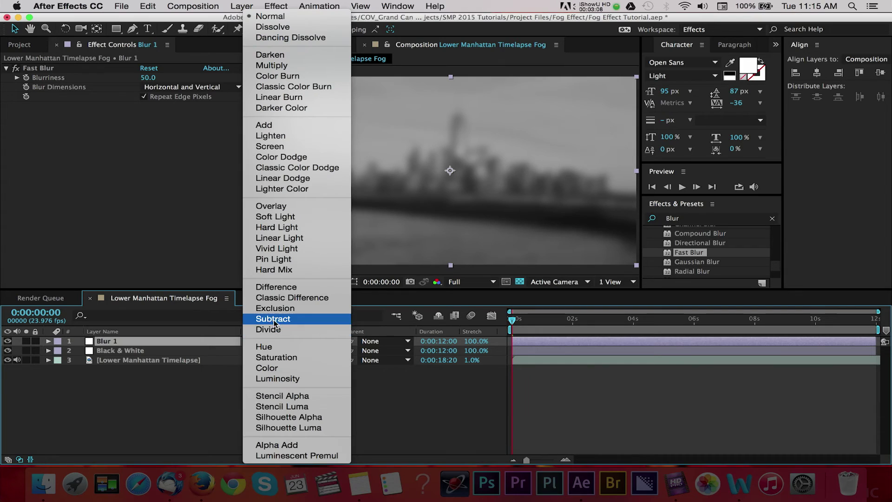
click(268, 217)
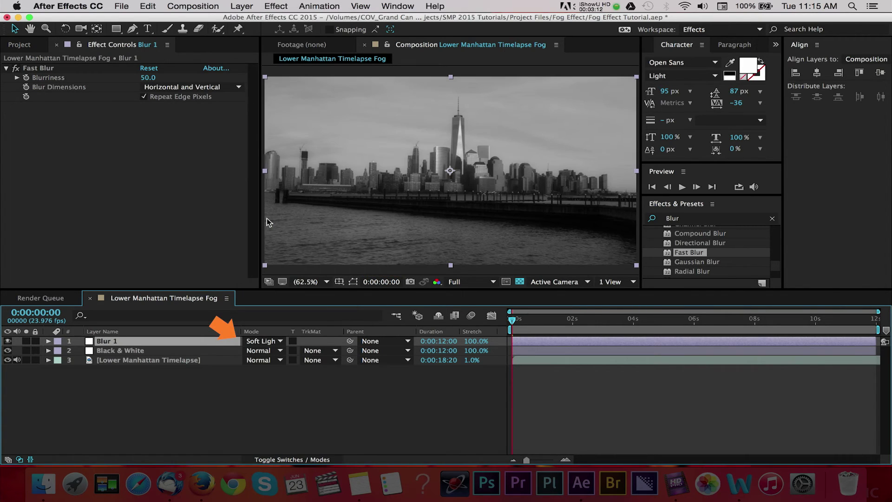
click(8, 341)
click(8, 341)
Duplicate Blur 1 as Blur 2, switch it to Lighten mode, then duplicate it as Blur 3
key(super+d)
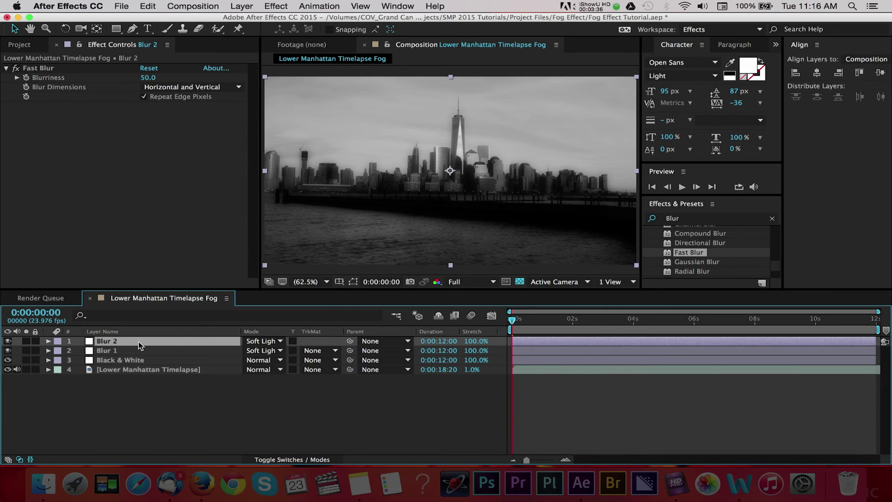
click(280, 341)
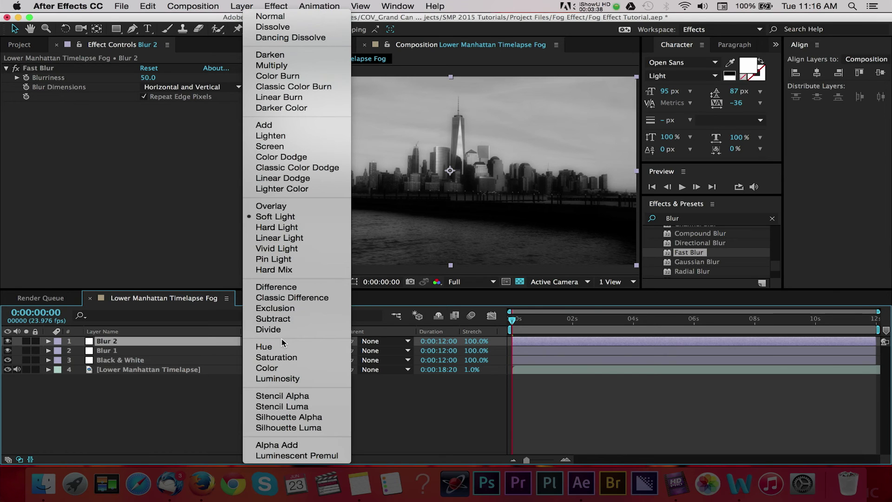
click(271, 135)
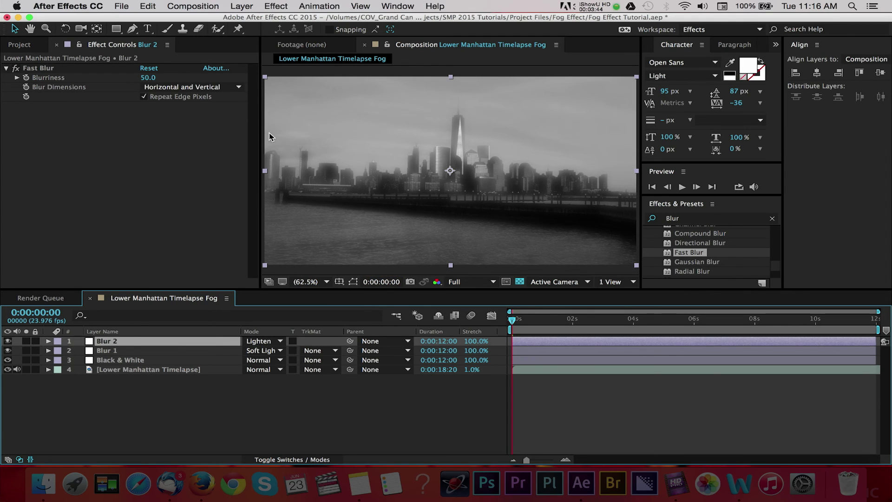
key(super+d)
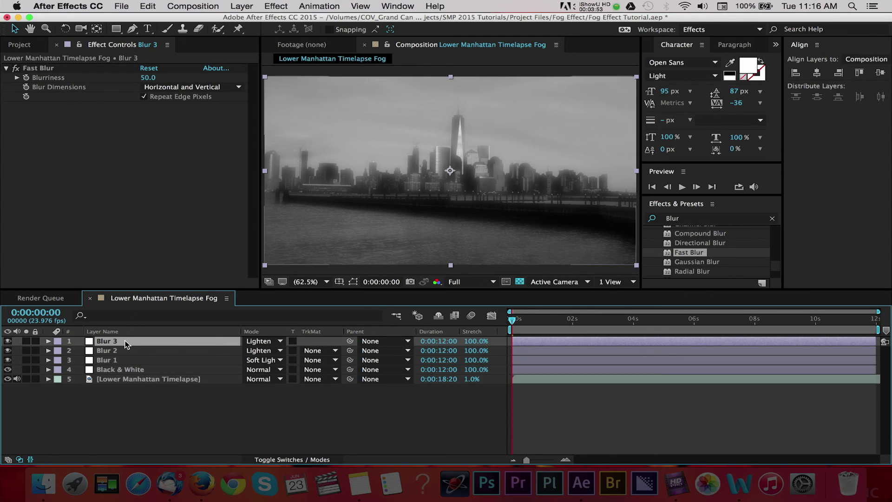